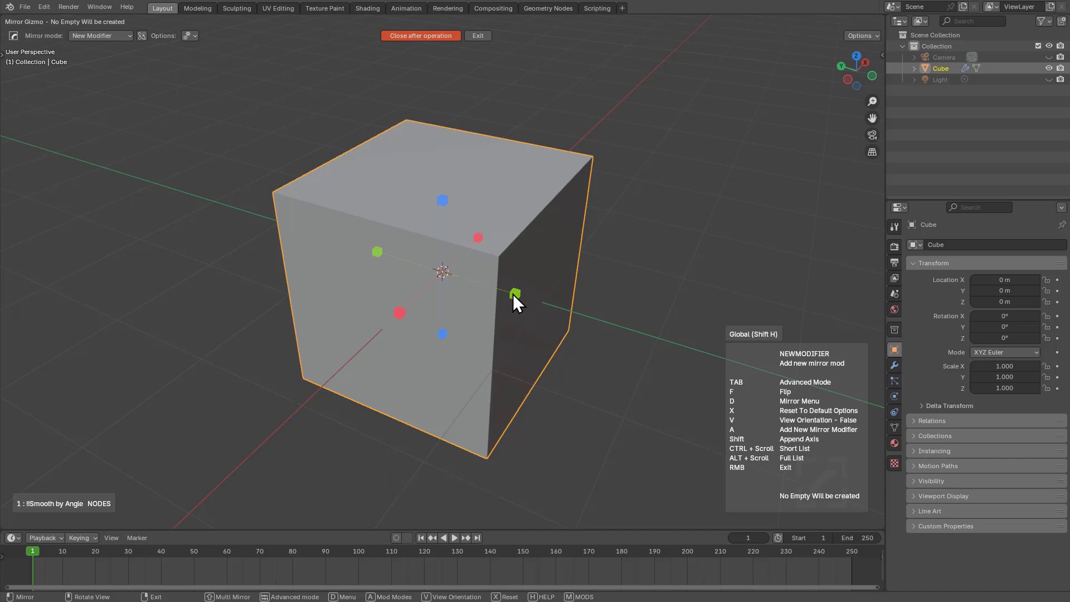
# Step: Mirror the cube across the Y axis with a new mirror modifier
pyautogui.click(513, 293)
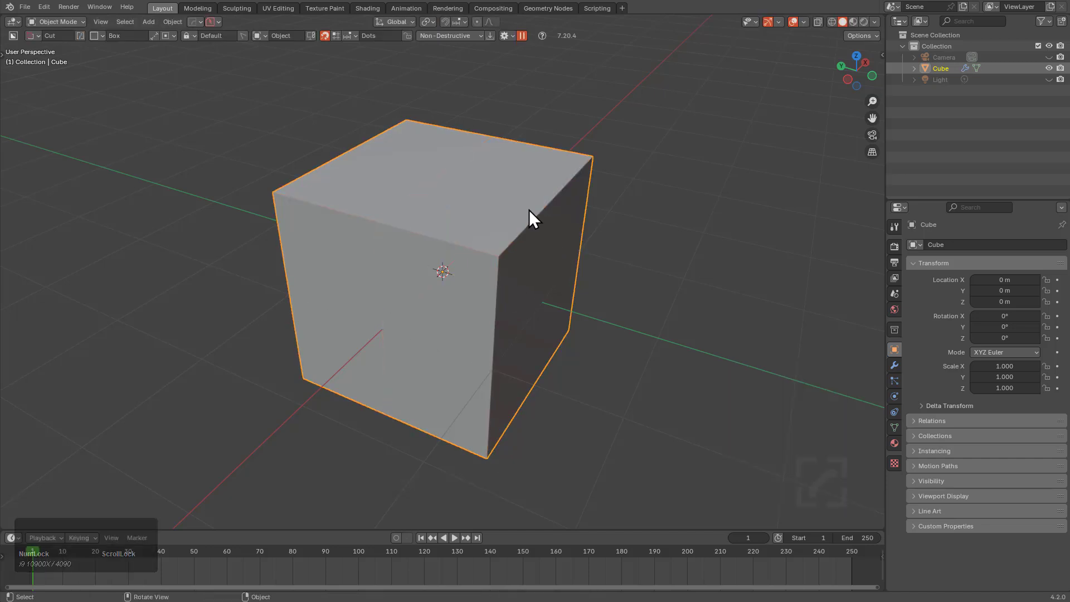
# Step: Draw a box cut over the cube's upper edge near the front corner, mirror the cutter along Y and reduce its depth
pyautogui.moveTo(508, 203)
pyautogui.mouseDown()
pyautogui.moveTo(487, 260)
pyautogui.moveTo(514, 298)
pyautogui.mouseUp()
pyautogui.press(';')
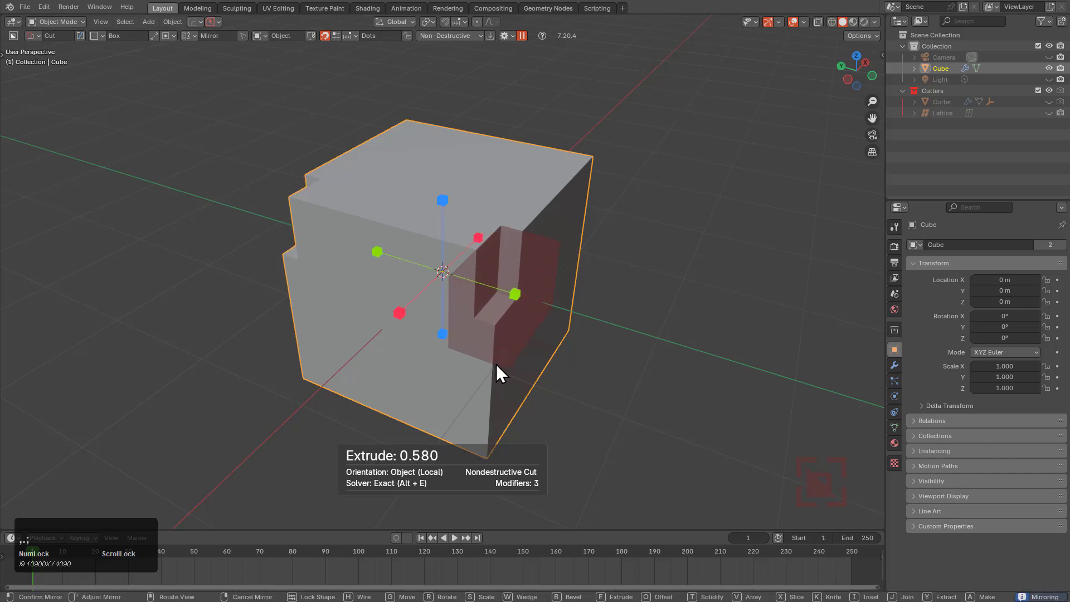
pyautogui.click(516, 294)
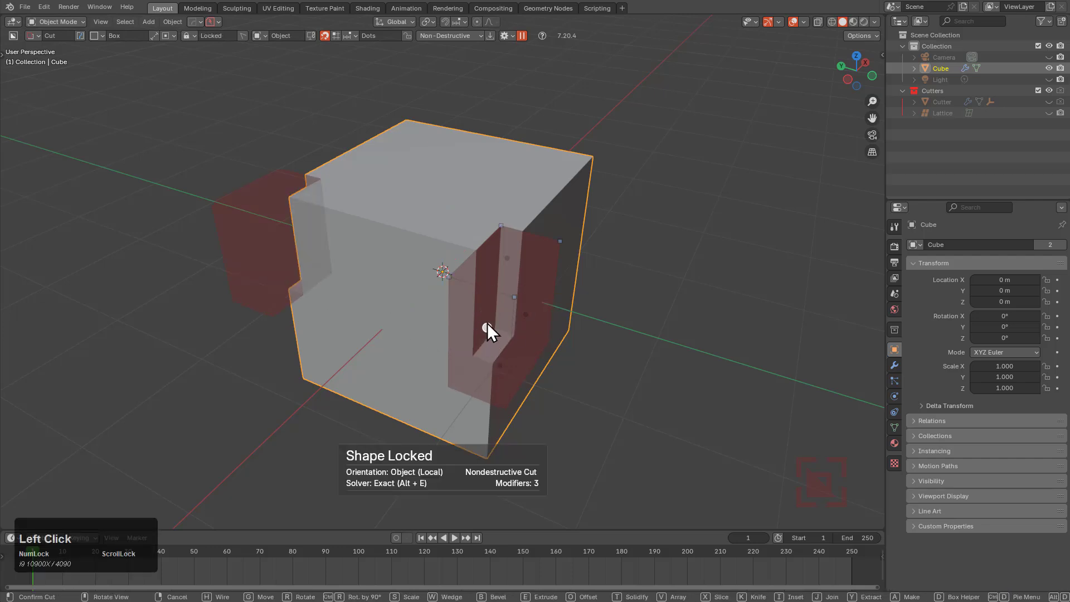
pyautogui.moveTo(497, 366); pyautogui.dragTo(495, 304)
# Step: Add X and Z mirroring to the locked box cutter so that it repeats on all sides of the cube
pyautogui.press(';')
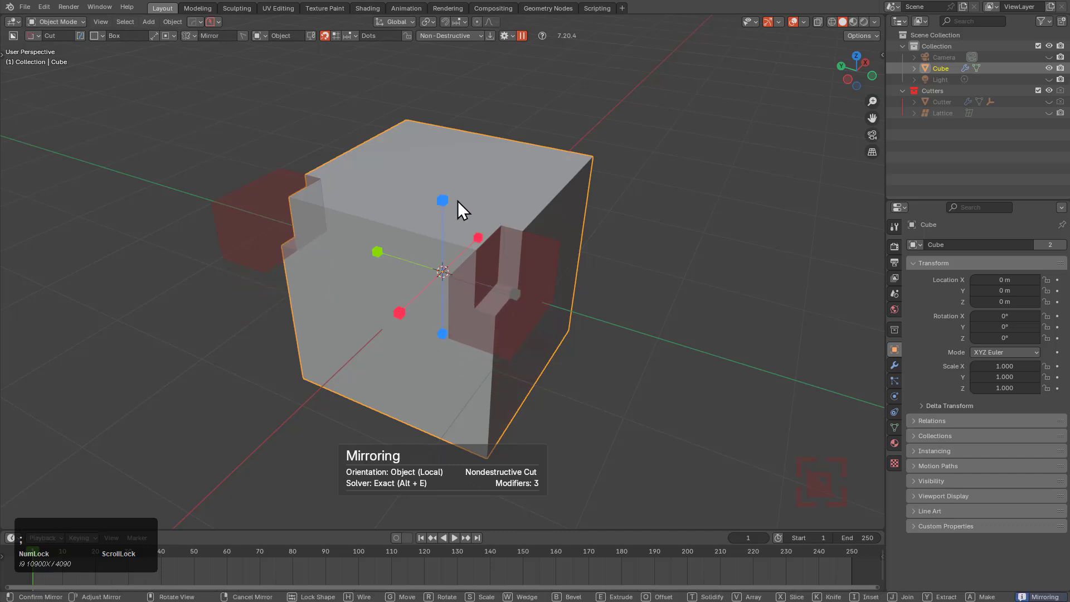
pyautogui.click(400, 312)
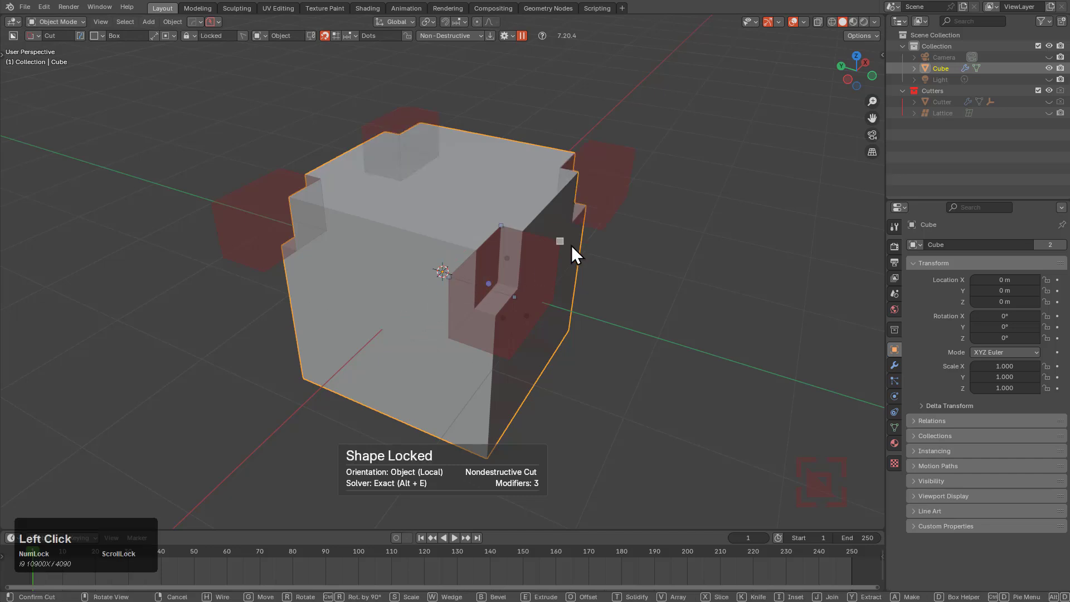
pyautogui.press(';')
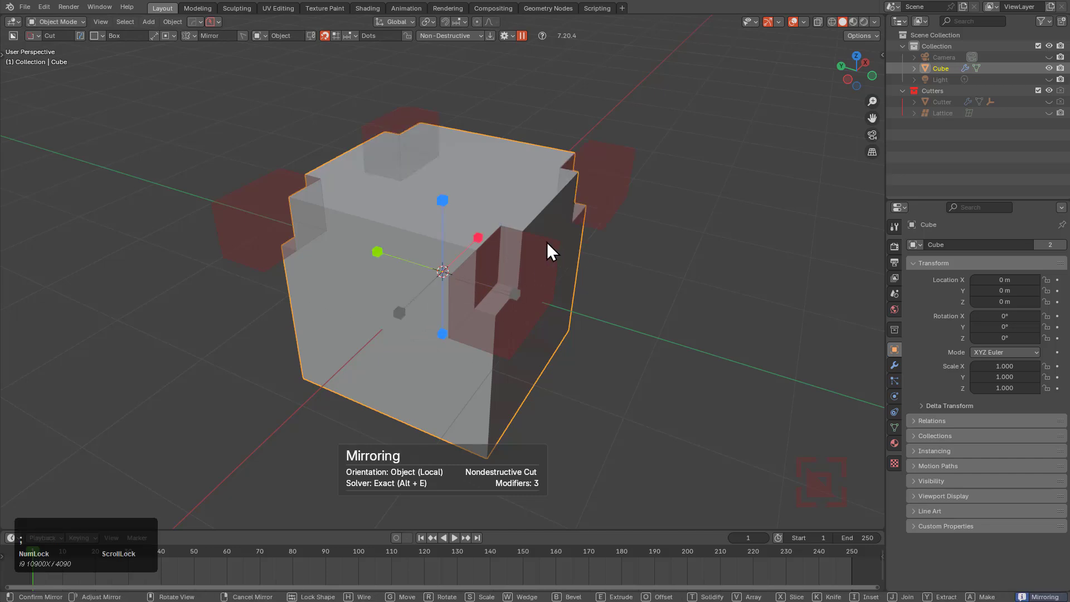
pyautogui.click(443, 201)
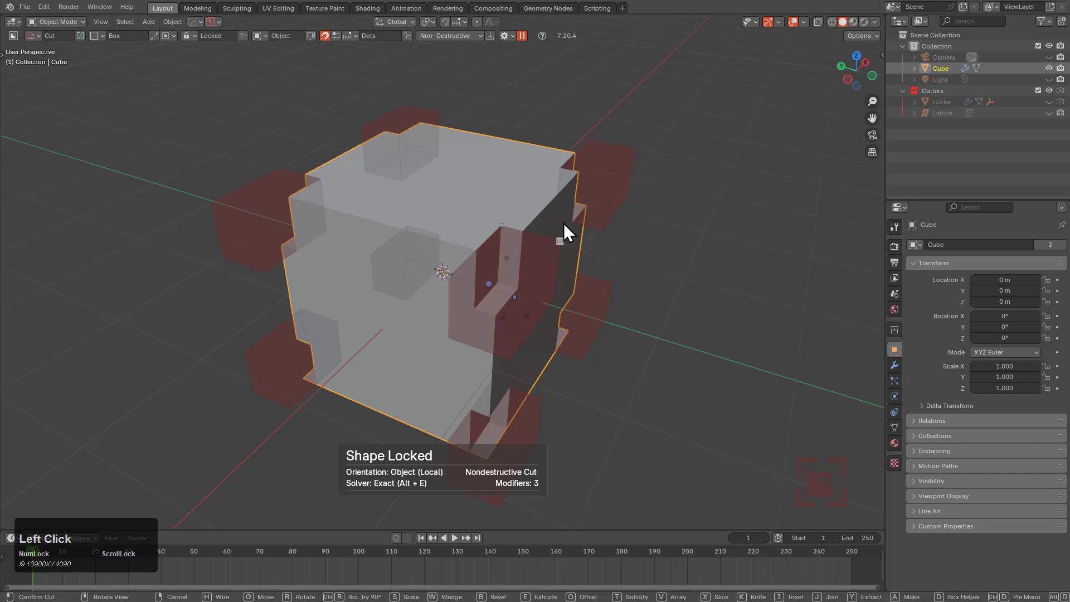
# Step: Remove the cutter's Z, Y and X mirrors while staying in the mirror operation
pyautogui.press(';')
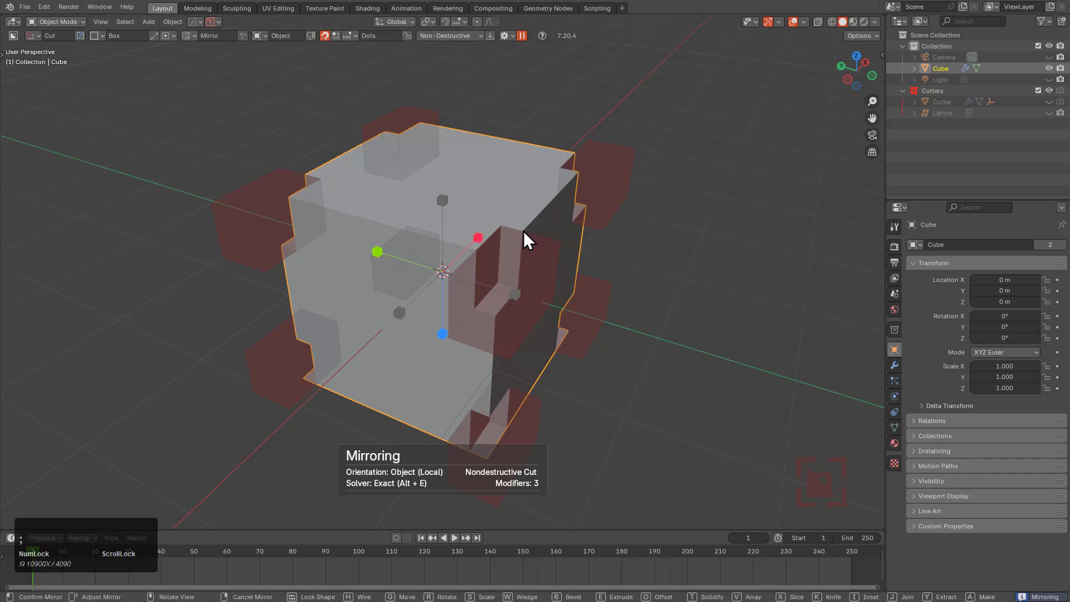
pyautogui.keyDown('shift'); pyautogui.click(444, 201); pyautogui.keyUp('shift')
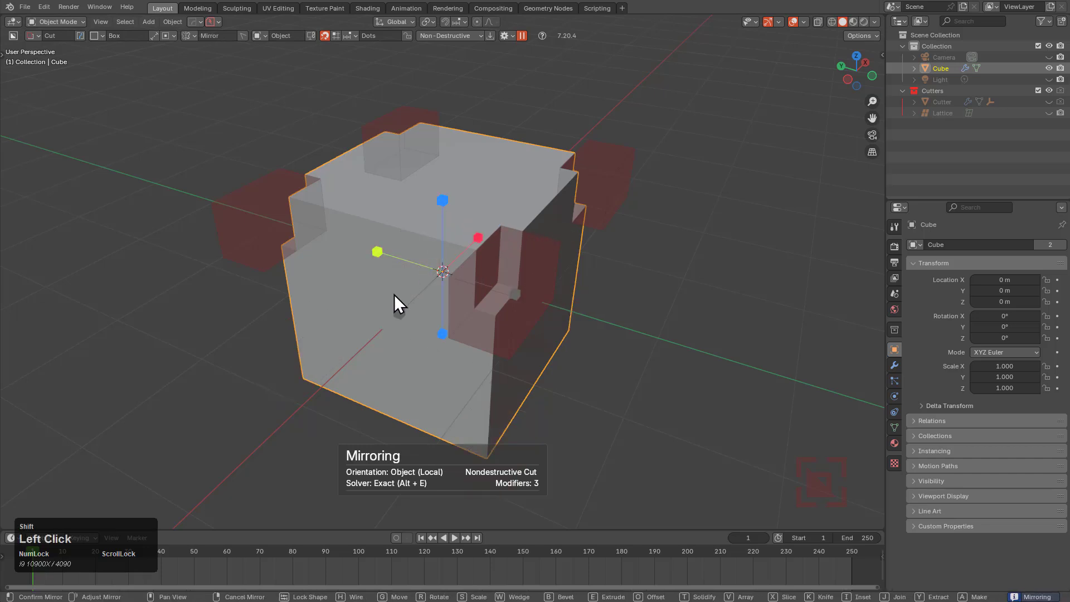
pyautogui.click(515, 294)
pyautogui.keyDown('shift'); pyautogui.click(399, 312); pyautogui.keyUp('shift')
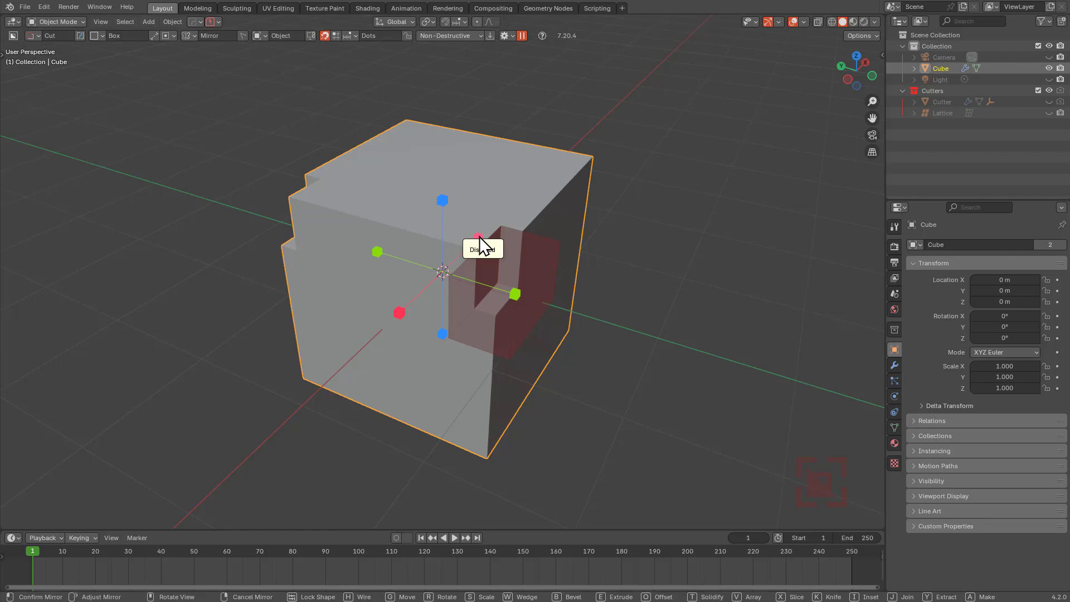
# Step: Mirror the cutter across X, Y and Z in a single mirror operation
pyautogui.click(401, 313)
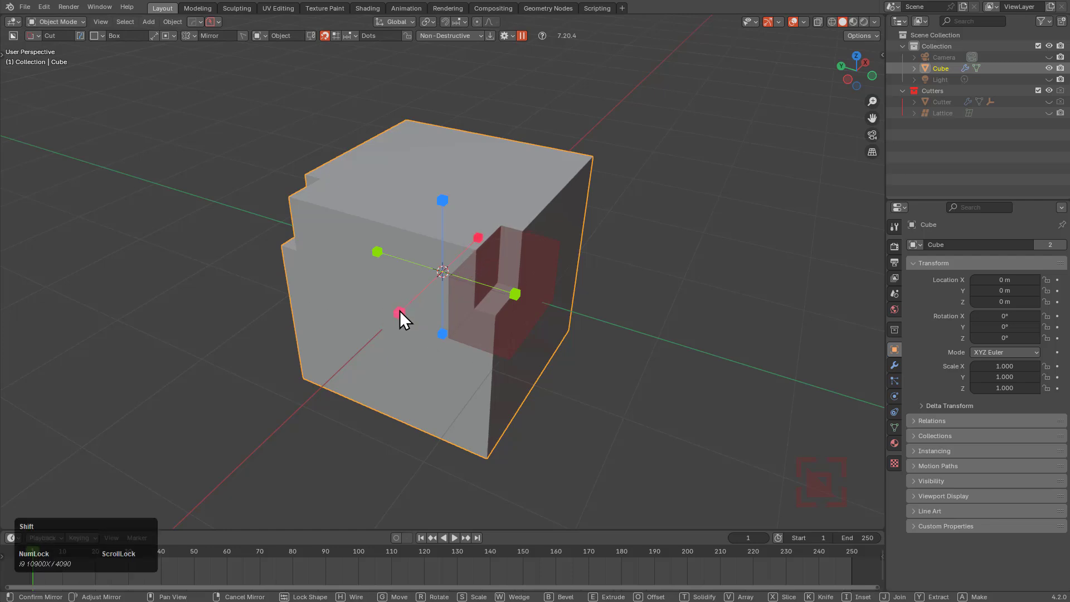
pyautogui.keyDown('shift'); pyautogui.click(516, 295); pyautogui.keyUp('shift')
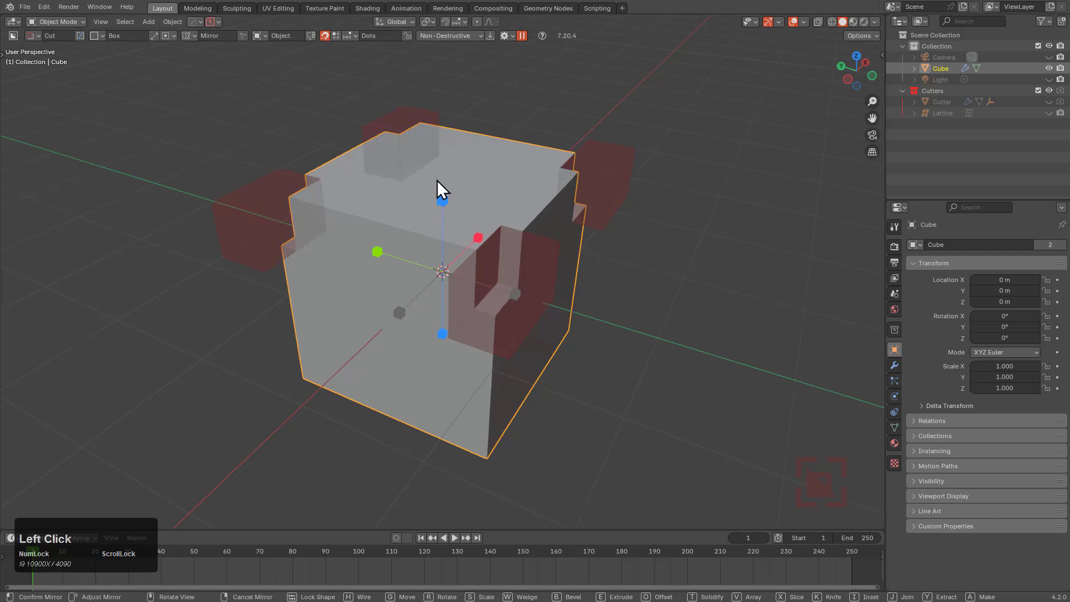
pyautogui.keyDown('shift'); pyautogui.click(441, 198); pyautogui.keyUp('shift')
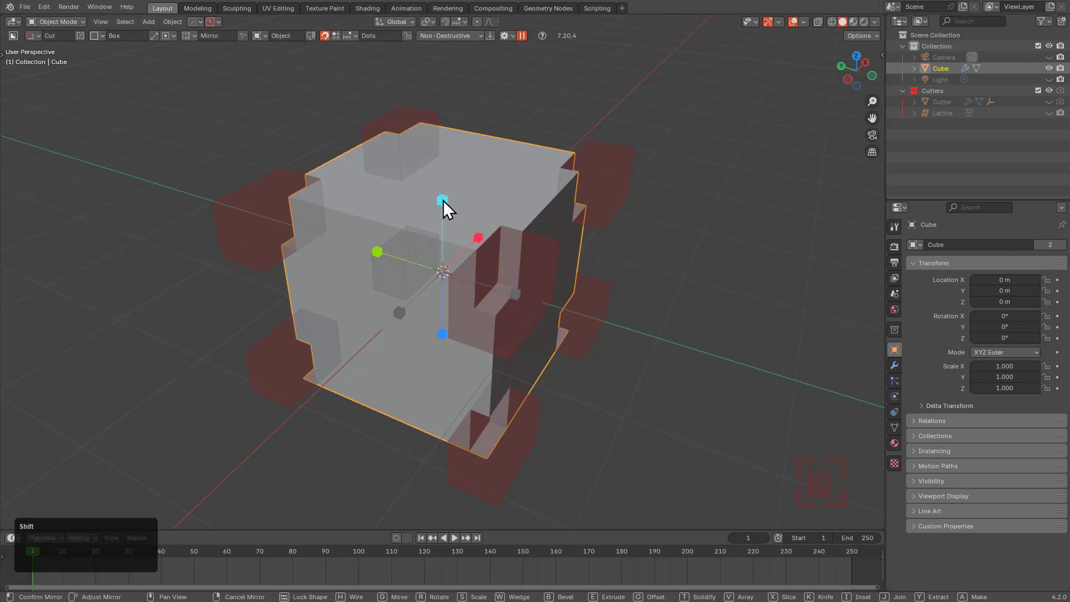
# Step: Turn off the Z, X and Y mirrors again and cancel the box cut
pyautogui.keyDown('shift'); pyautogui.click(443, 199); pyautogui.keyUp('shift')
pyautogui.keyDown('shift'); pyautogui.click(400, 312); pyautogui.keyUp('shift')
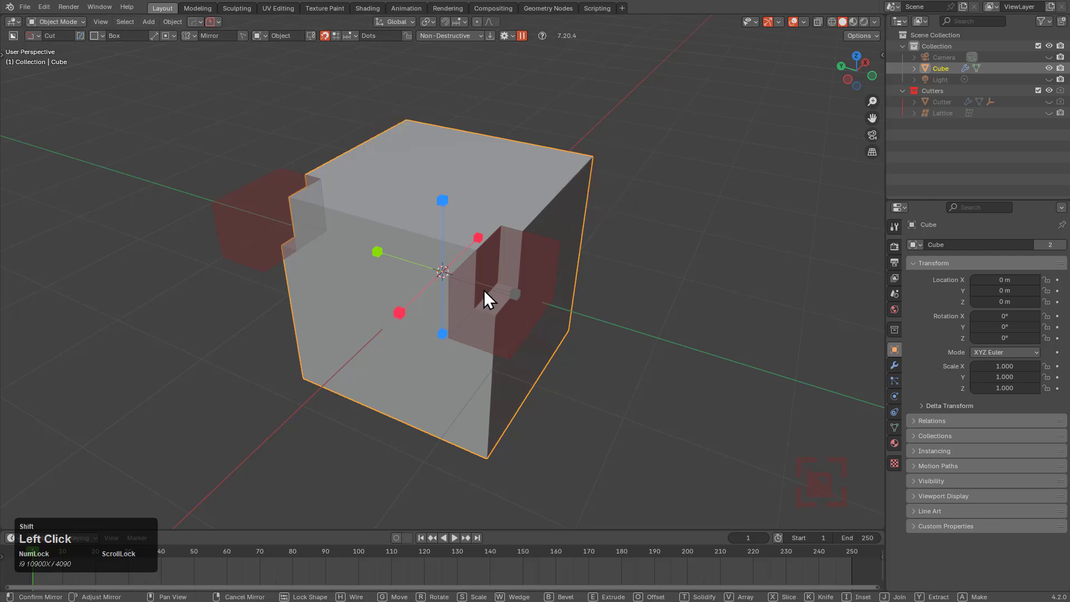
pyautogui.keyDown('shift'); pyautogui.click(515, 293); pyautogui.keyUp('shift')
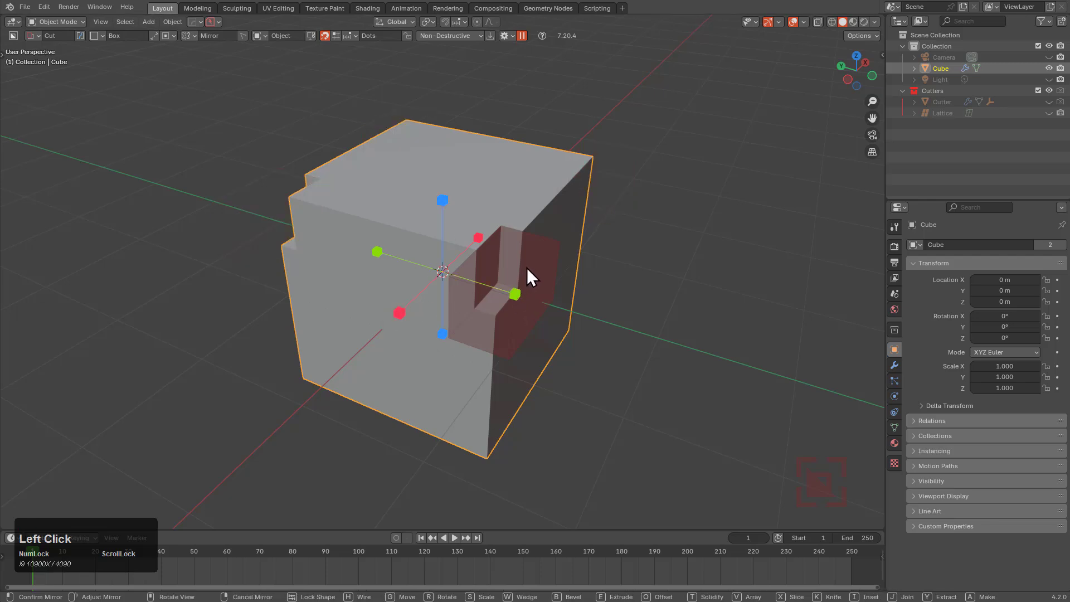
pyautogui.rightClick(528, 238)
pyautogui.rightClick(628, 171)
# Step: Draw a larger box cut over the same upper edge, extruded about 0.75, toggle its Y mirror on and off, and cancel it
pyautogui.moveTo(525, 189)
pyautogui.mouseDown()
pyautogui.moveTo(489, 259)
pyautogui.moveTo(496, 292)
pyautogui.mouseUp()
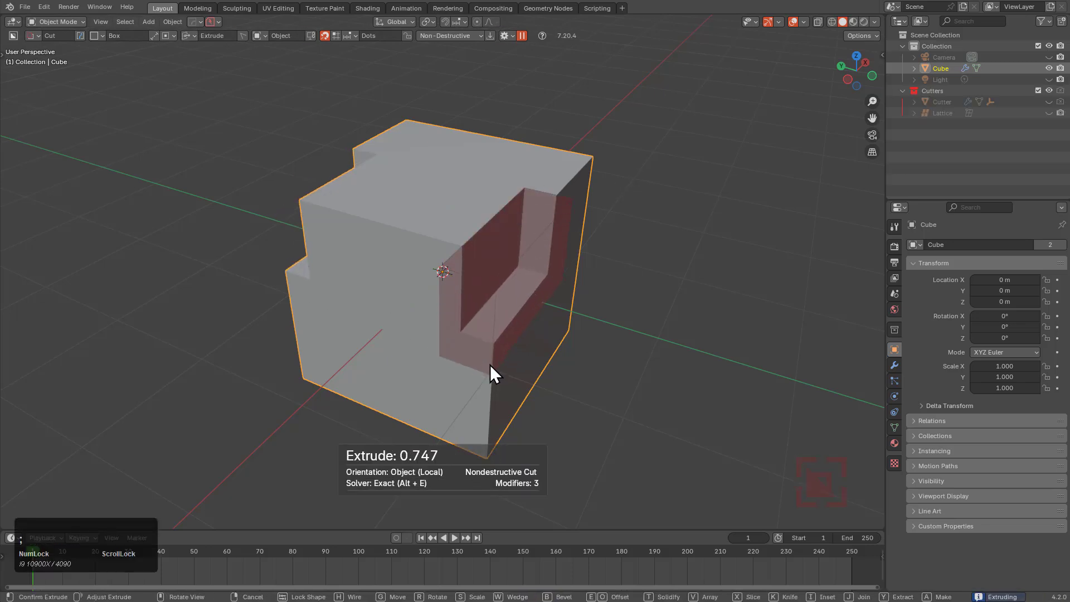
pyautogui.press('`')
pyautogui.click(518, 297)
pyautogui.click(520, 297)
pyautogui.moveTo(585, 302); pyautogui.dragTo(604, 296, button='middle')
pyautogui.rightClick(604, 295)
# Step: Draw a box cut on the cube's upper side edge, mirror it on Y and Z while extruding, and cancel it
pyautogui.moveTo(633, 260)
pyautogui.mouseDown(button='middle')
pyautogui.moveTo(592, 294)
pyautogui.moveTo(544, 210)
pyautogui.mouseUp(button='middle')
pyautogui.moveTo(544, 210); pyautogui.dragTo(548, 284)
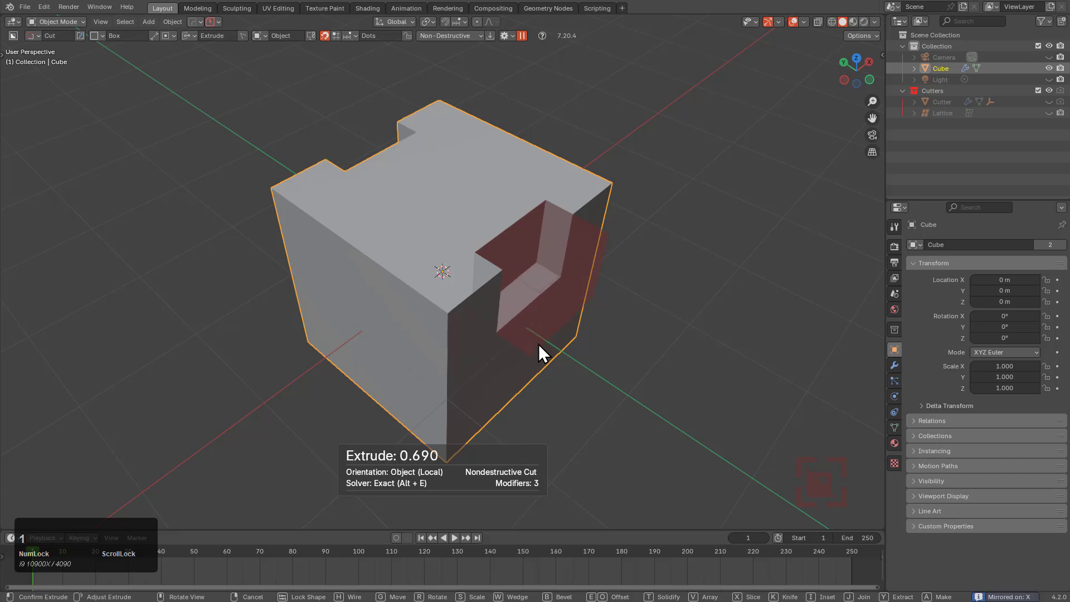
pyautogui.press('2')
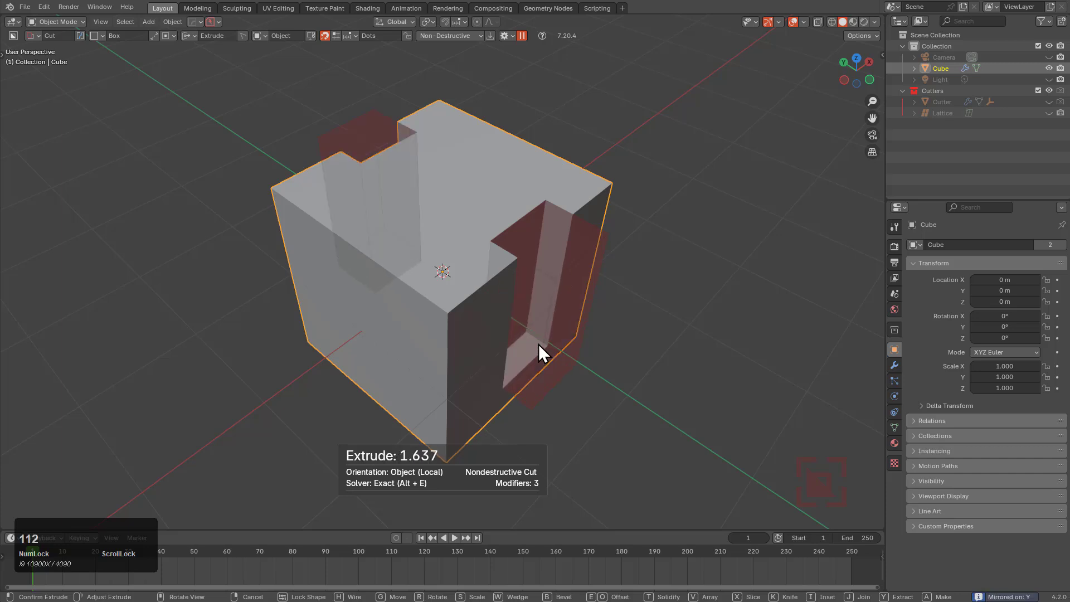
pyautogui.press('3')
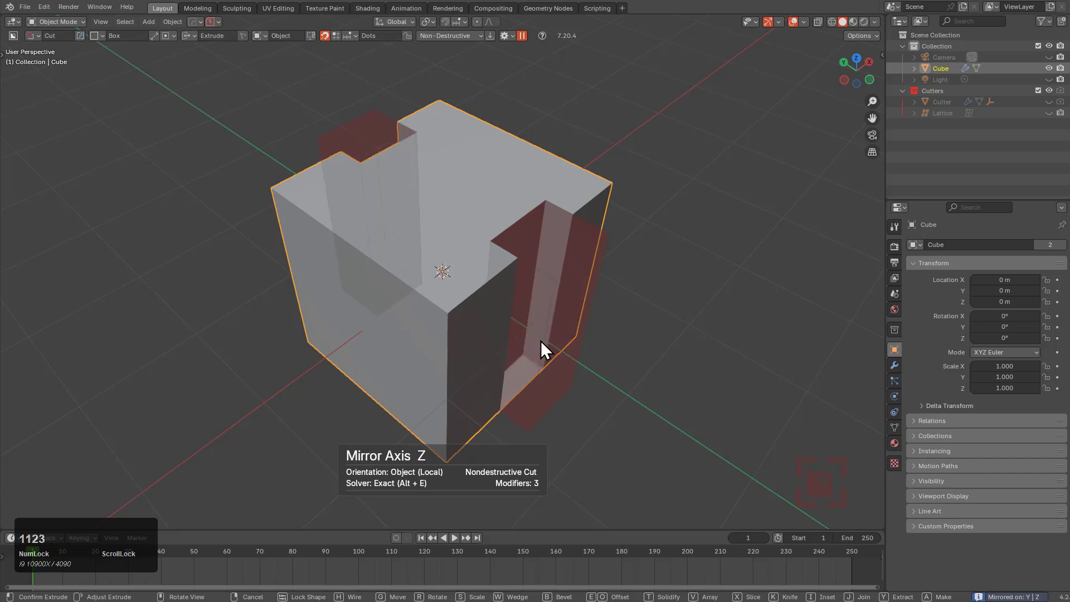
pyautogui.rightClick(556, 287)
# Step: Cut a shallow box notch into the cube's near top corner edge, mirrored along Z to the underside
pyautogui.moveTo(480, 248)
pyautogui.mouseDown()
pyautogui.moveTo(444, 320)
pyautogui.moveTo(441, 370)
pyautogui.mouseUp()
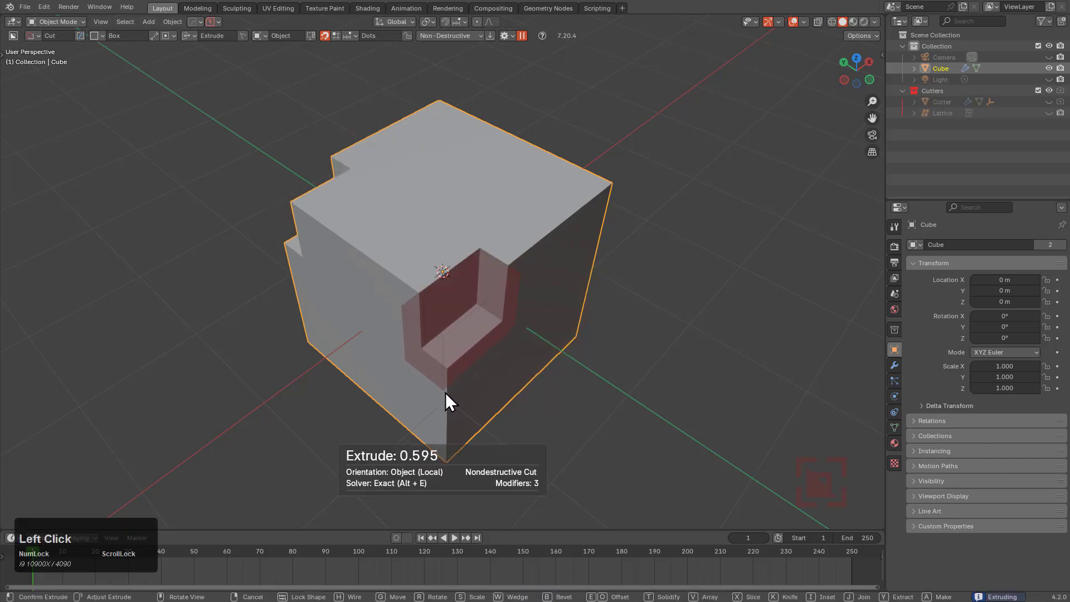
pyautogui.press('3')
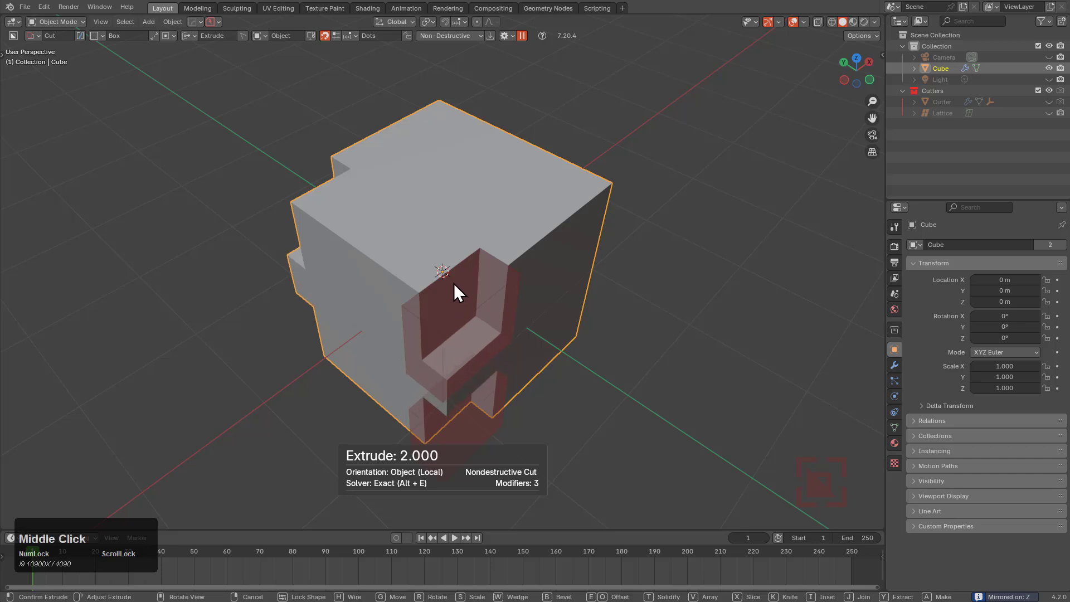
pyautogui.moveTo(454, 283)
pyautogui.mouseDown(button='middle')
pyautogui.moveTo(452, 251)
pyautogui.moveTo(452, 298)
pyautogui.moveTo(460, 242)
pyautogui.moveTo(468, 269)
pyautogui.mouseUp(button='middle')
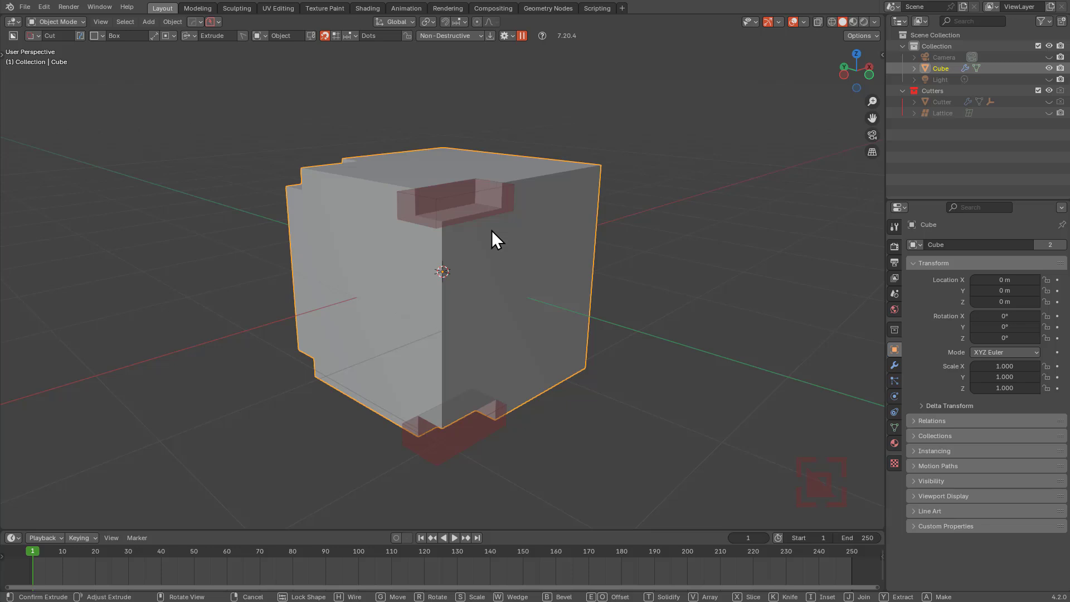
pyautogui.click(491, 229)
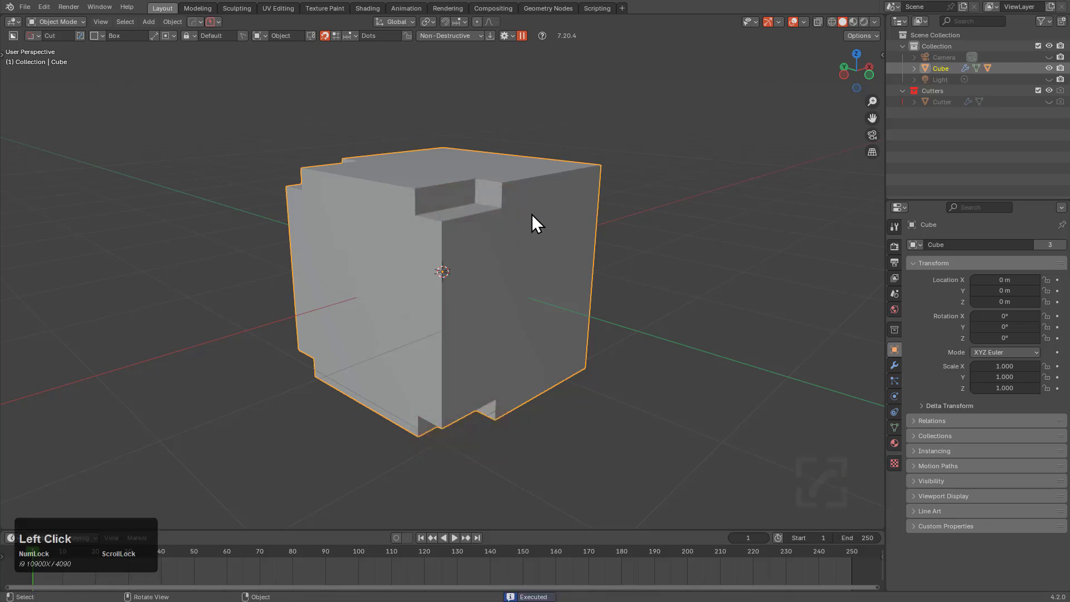
# Step: Draw a box cut about 0.68 deep beside the corner notch, solidify it into a thin-walled cutter and lock the shape
pyautogui.moveTo(532, 214); pyautogui.dragTo(537, 235, button='middle')
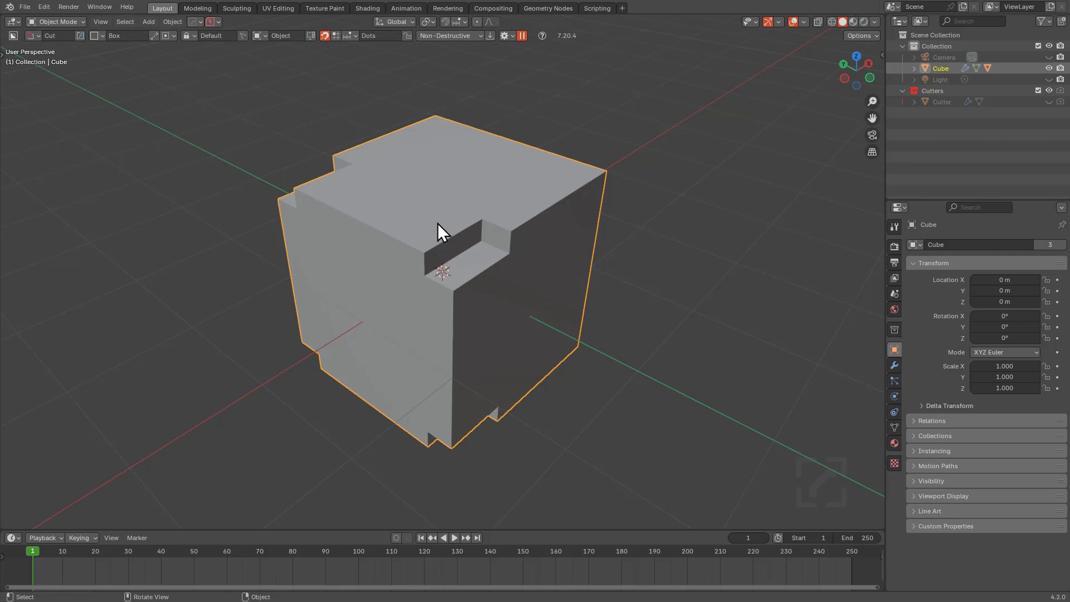
pyautogui.moveTo(440, 223); pyautogui.dragTo(591, 220)
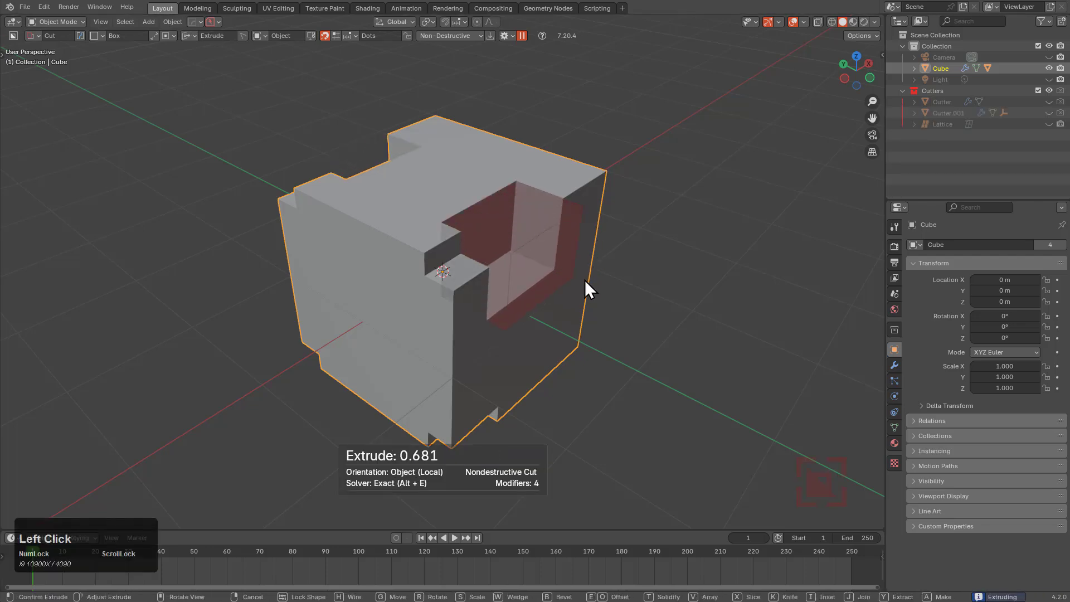
pyautogui.press(';')
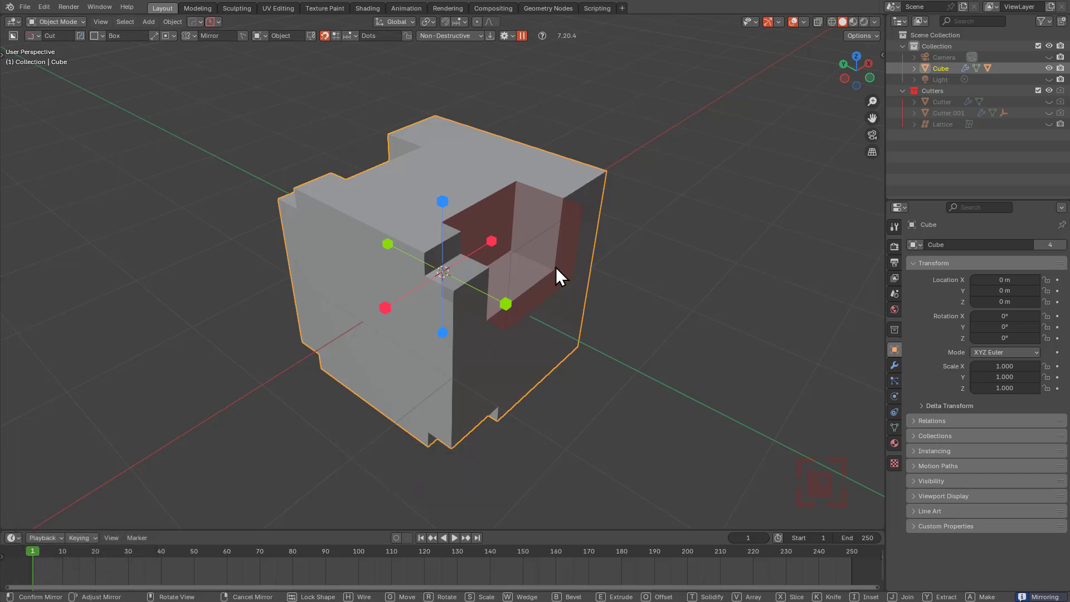
pyautogui.press('t')
pyautogui.click(596, 263)
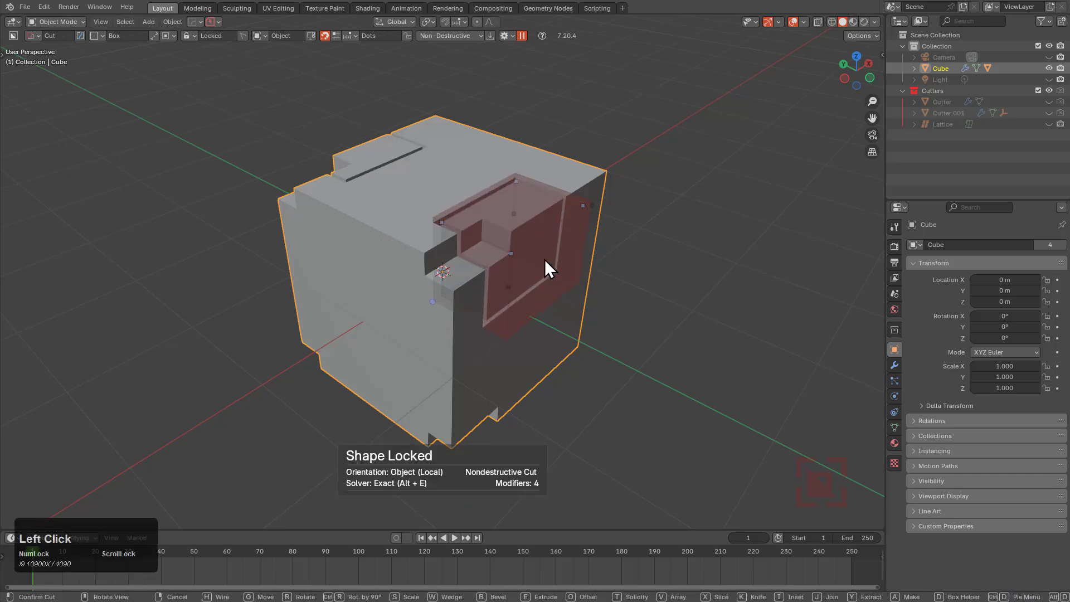
# Step: Mirror the solidified cutter along Y and set its origin to Center
pyautogui.press(';')
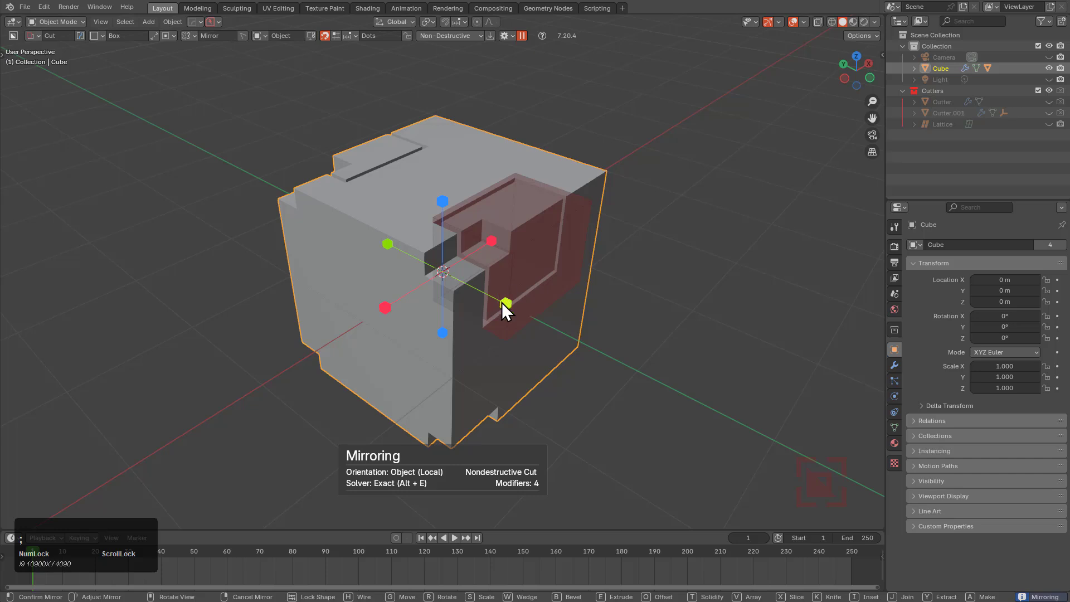
pyautogui.click(504, 303)
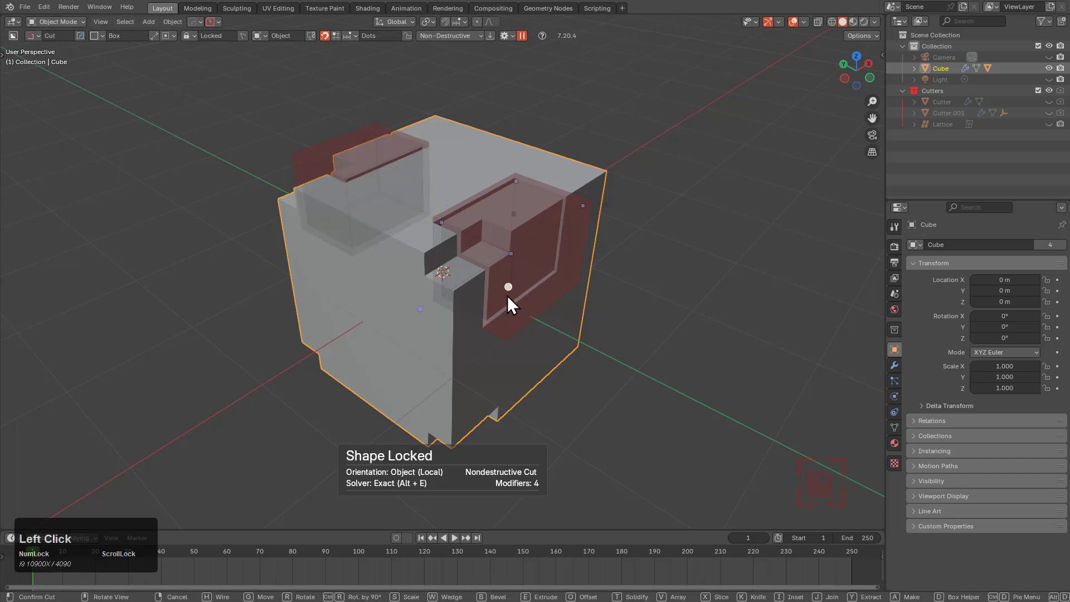
pyautogui.press('.')
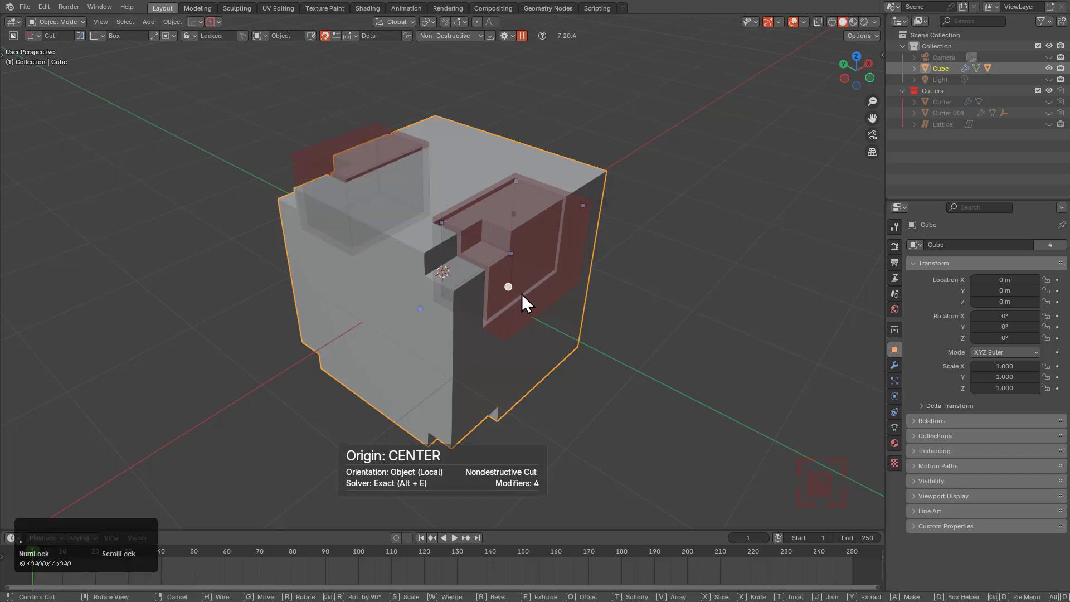
# Step: Enable Show Shape for the cutter and remove its Y mirror
pyautogui.press('l')
pyautogui.press(';')
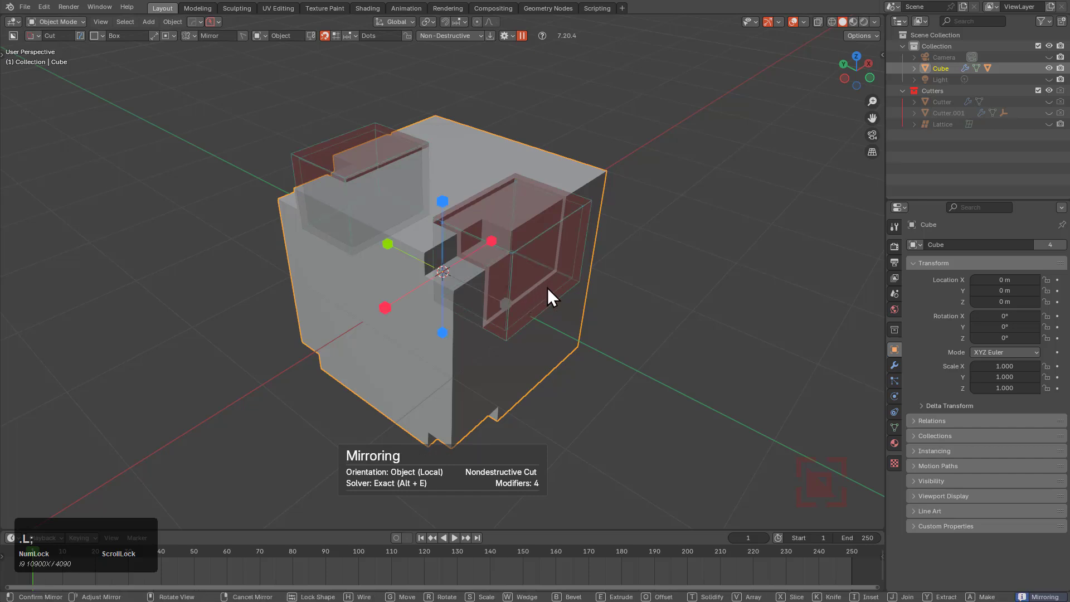
pyautogui.click(506, 305)
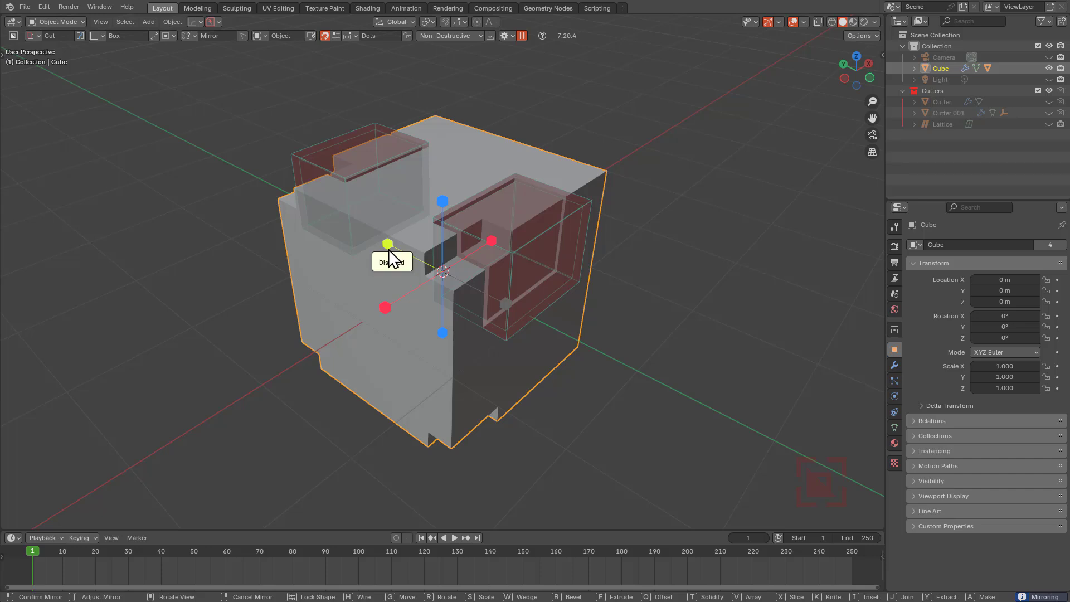
pyautogui.click(389, 249)
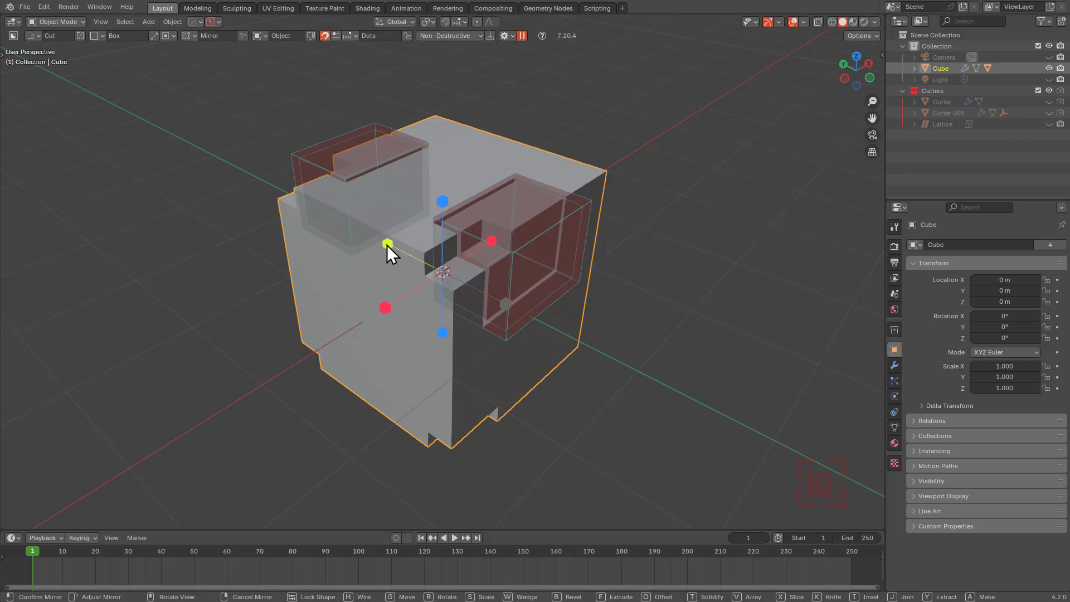
pyautogui.click(505, 304)
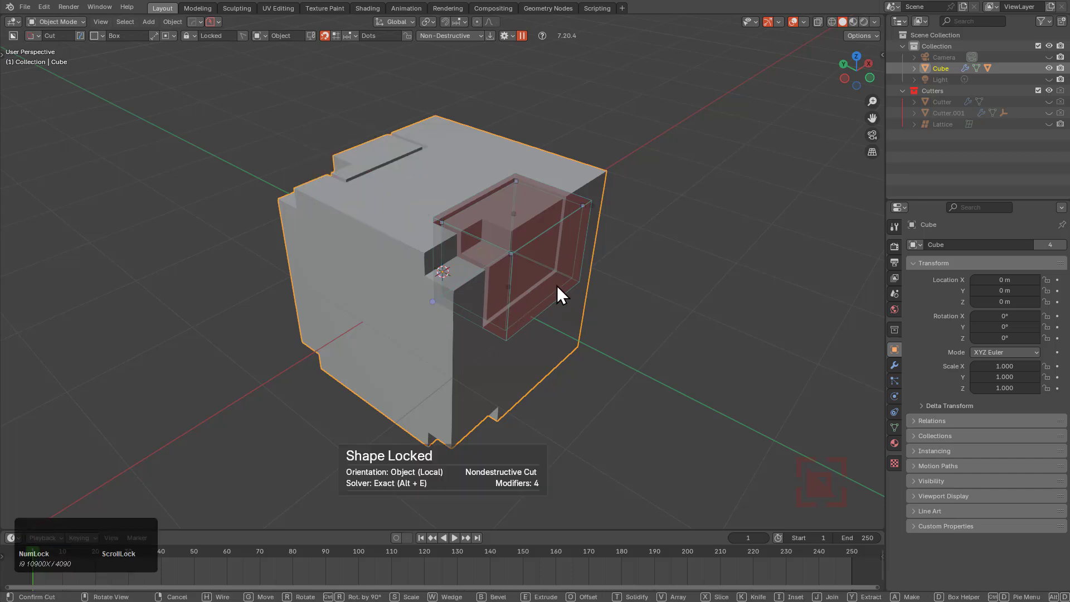
# Step: Disable Show Shape, leave the mirror operation and cancel the solidified box cut
pyautogui.press('l')
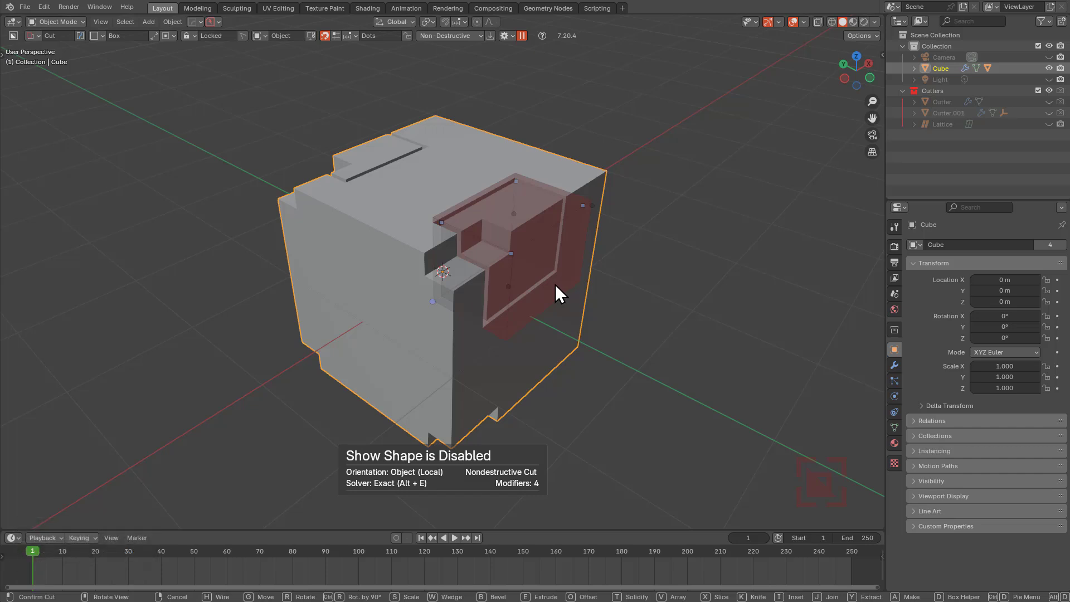
pyautogui.press(';')
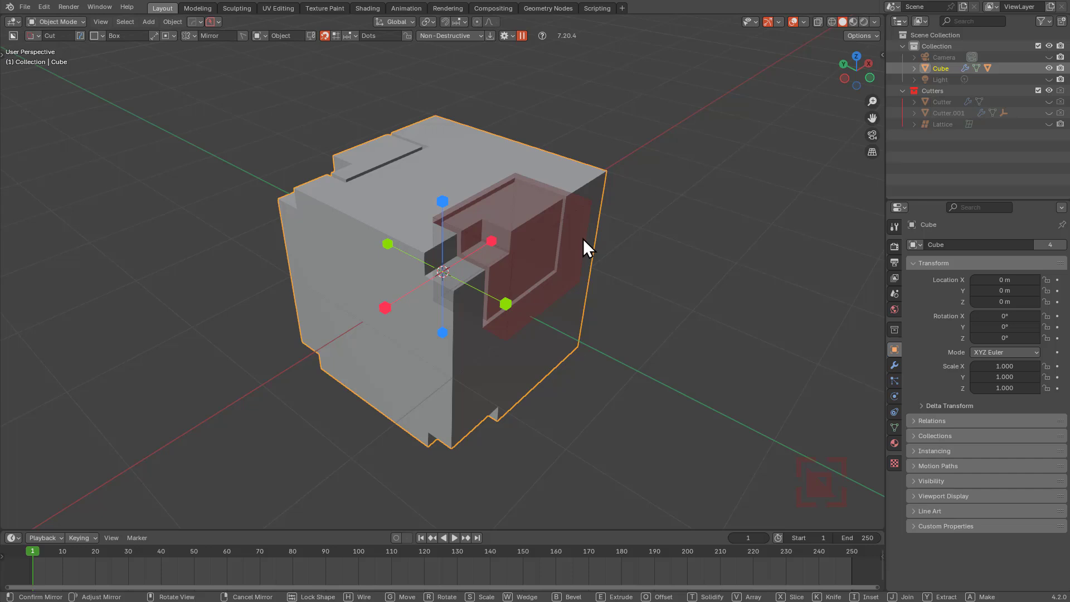
pyautogui.rightClick(619, 196)
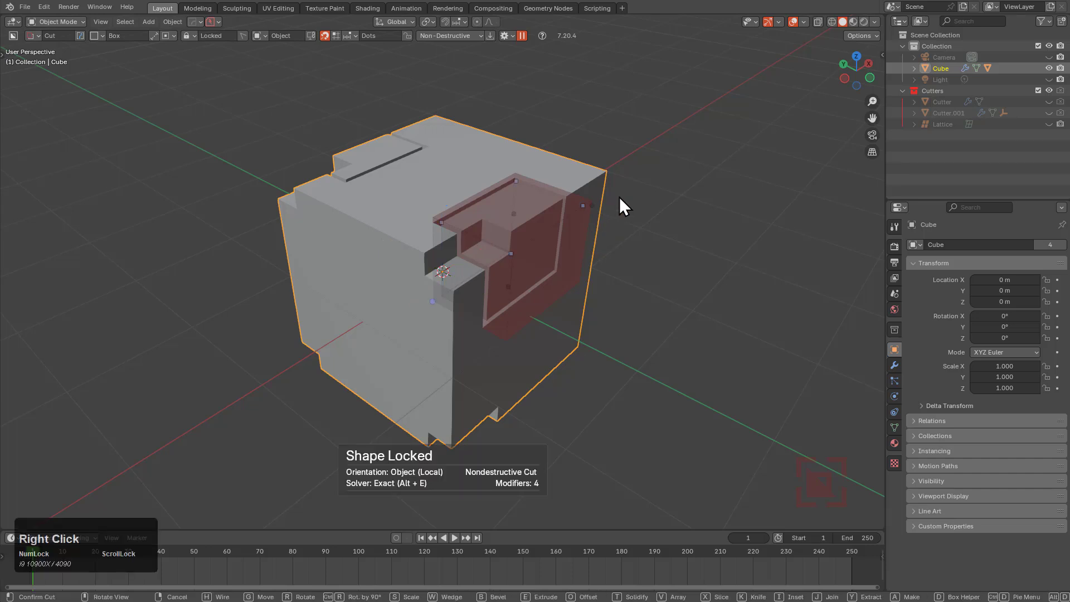
pyautogui.rightClick(643, 189)
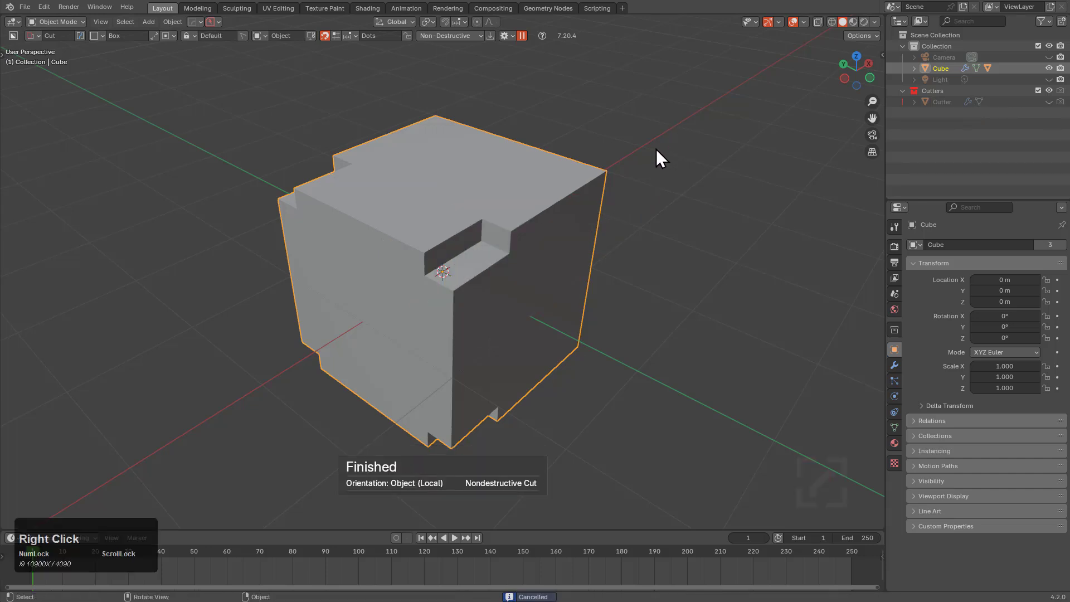